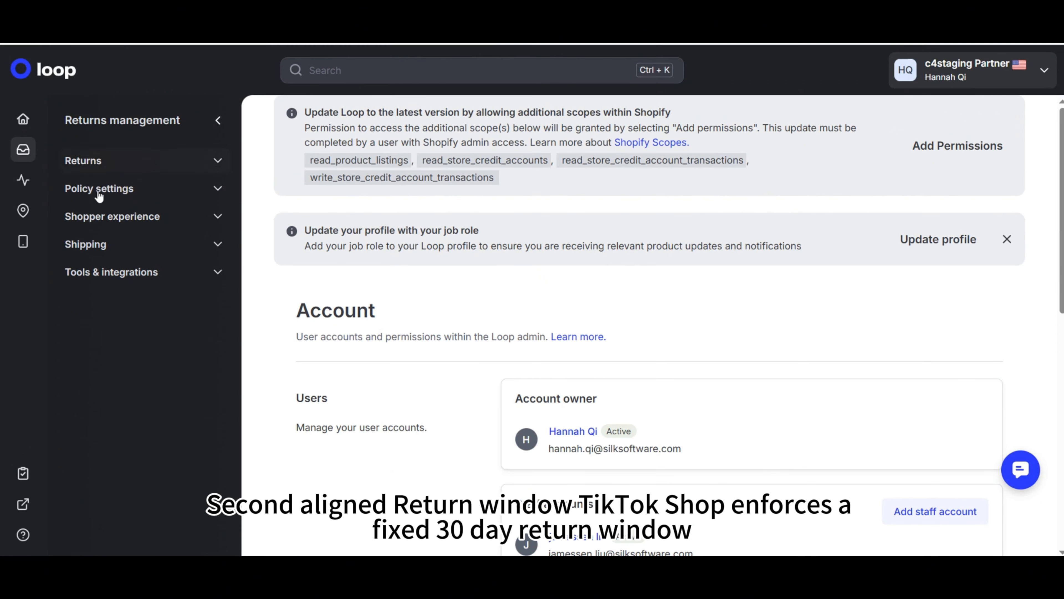
Step: Open the return policy in the returns management settings and check the refund outcome's return window duration
{"action": "left_click", "coordinate": [99, 190]}
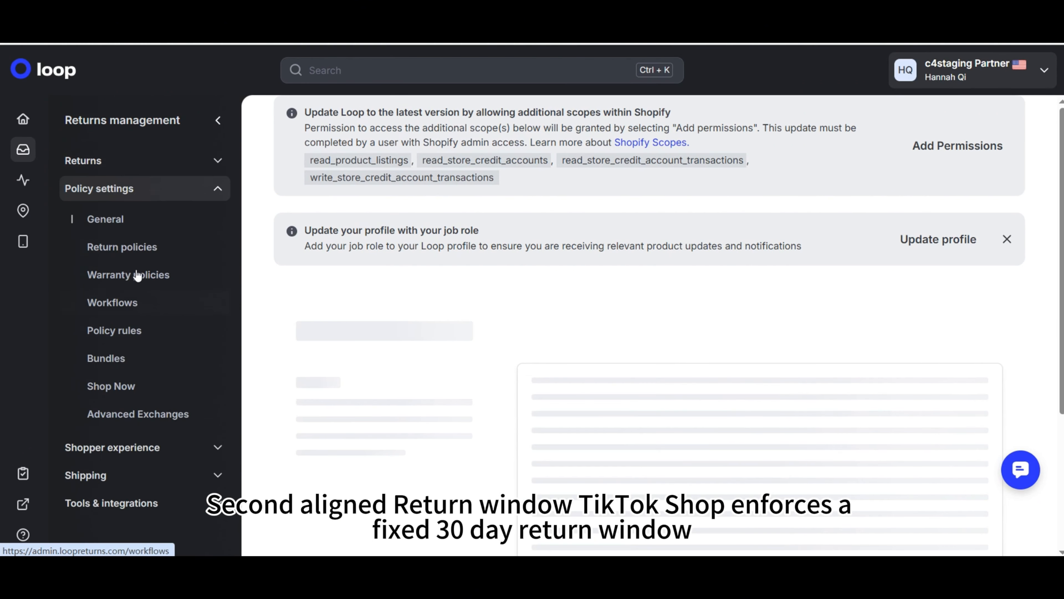
{"action": "left_click", "coordinate": [126, 255]}
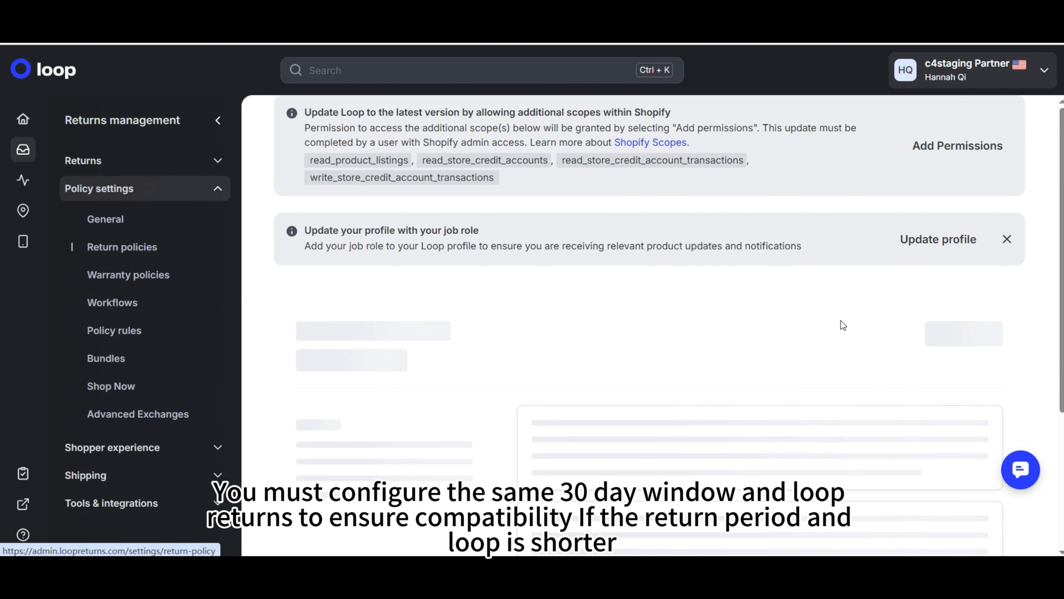
{"action": "left_click", "coordinate": [976, 400]}
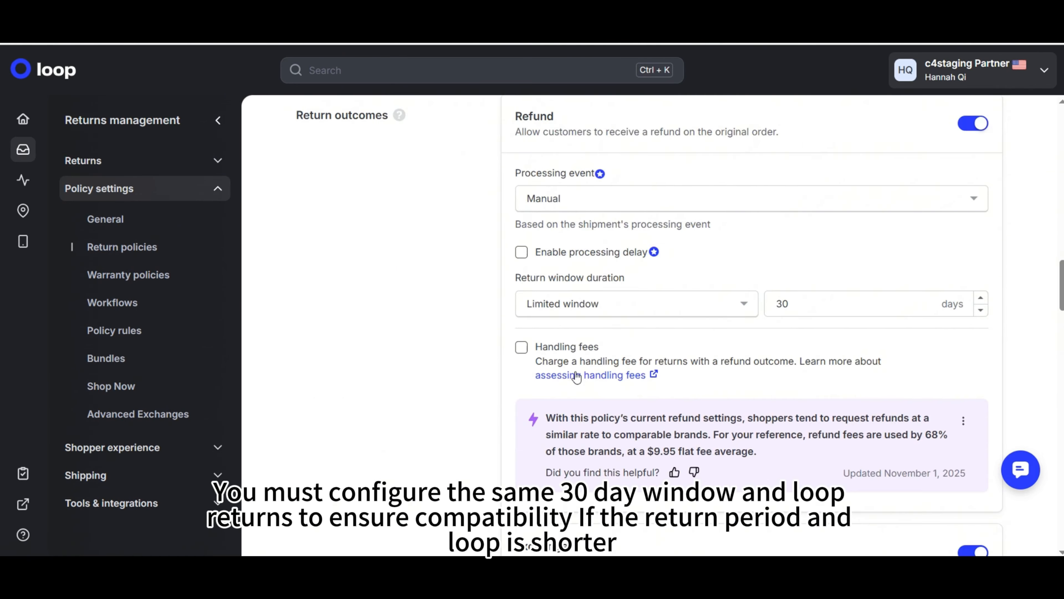
{"action": "scroll", "coordinate": [483, 300], "scroll_direction": "up", "scroll_amount": 1}
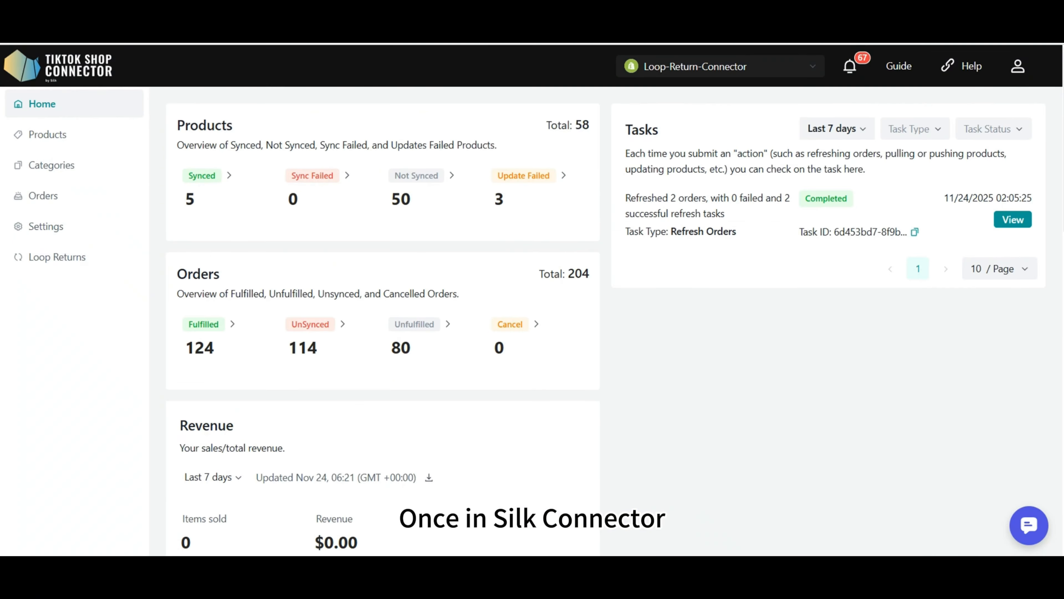
Step: Switch to TikTok Shop Connector, start the Loop Returns integration setup and advance past the key instructions to the API key entry
{"action": "left_click", "coordinate": [78, 260]}
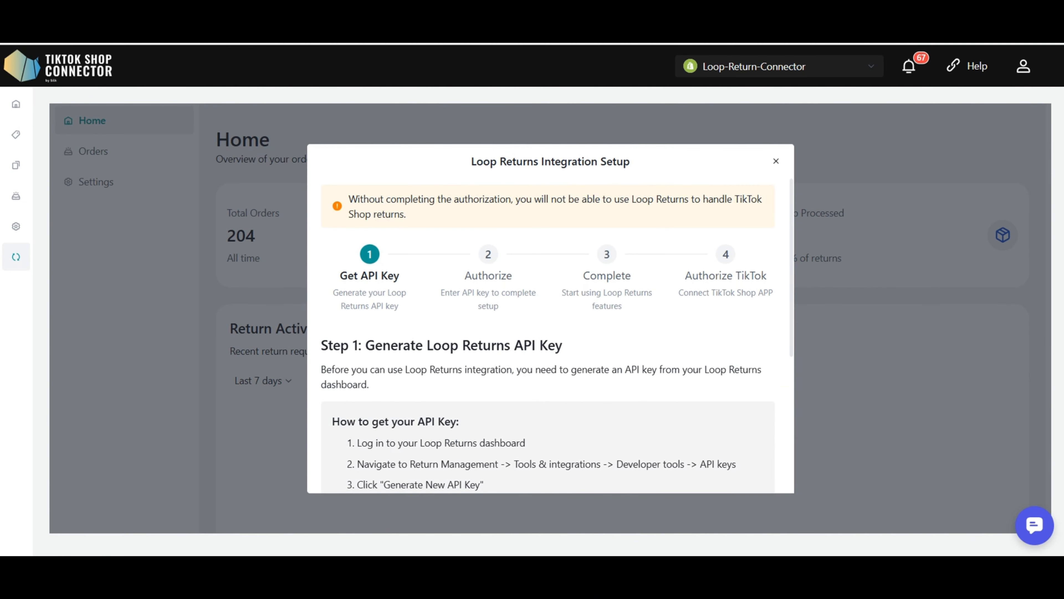
{"action": "scroll", "coordinate": [564, 273], "scroll_direction": "down", "scroll_amount": 5}
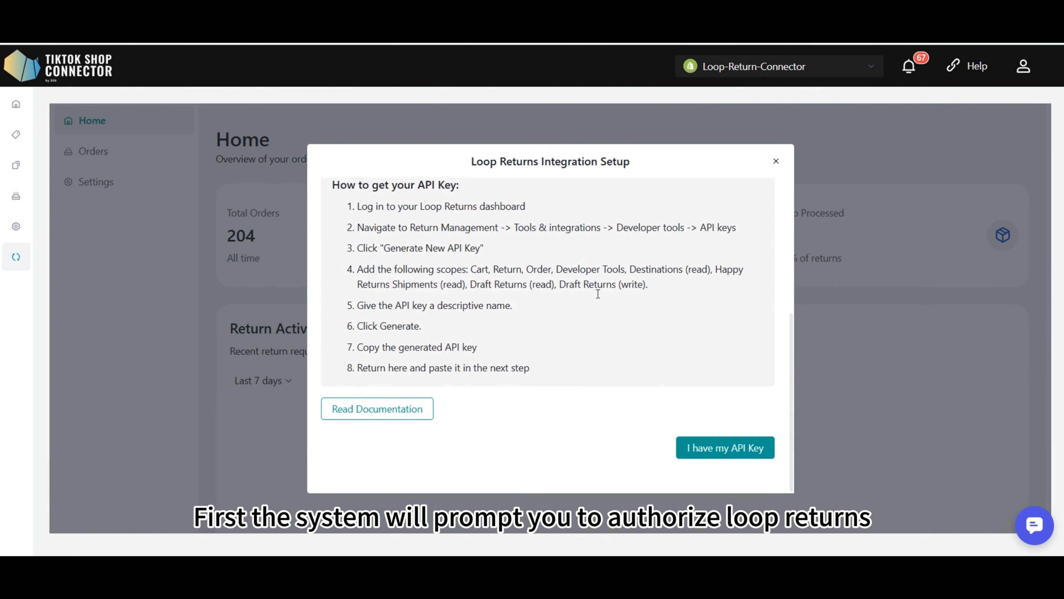
{"action": "left_click", "coordinate": [708, 450]}
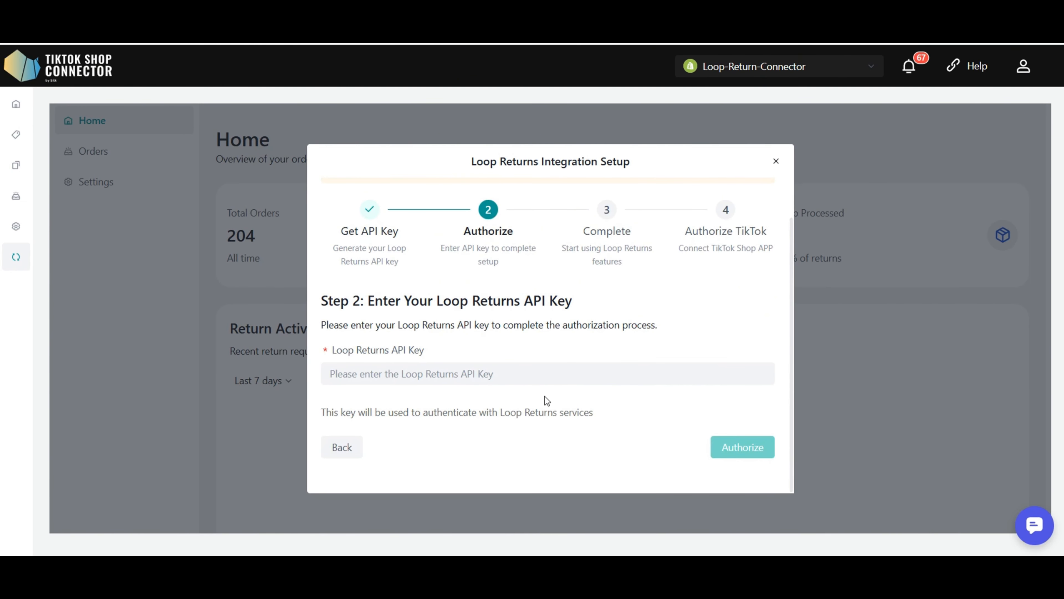
{"action": "left_click", "coordinate": [342, 447]}
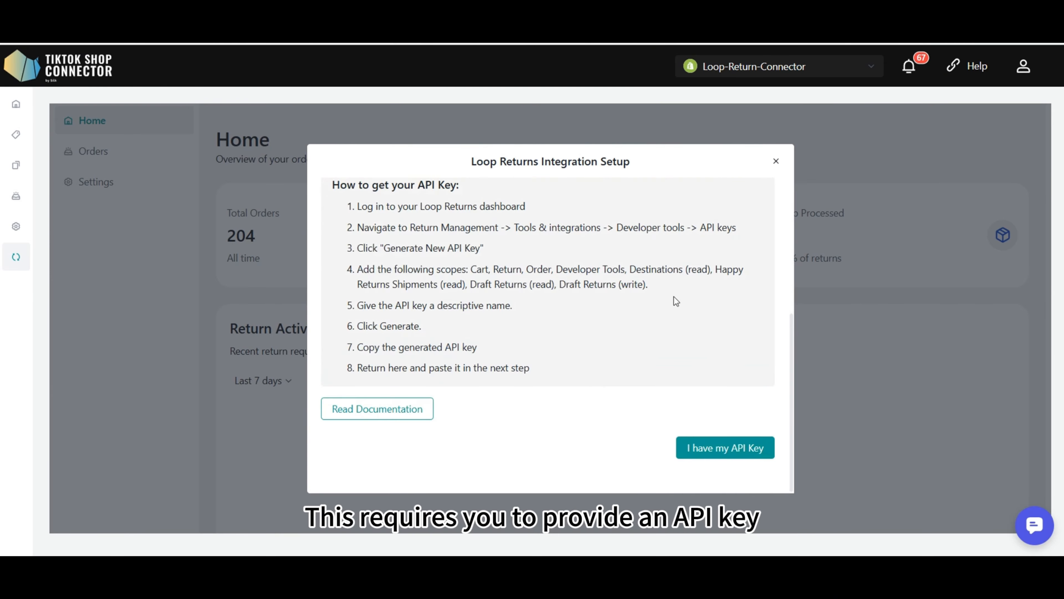
{"action": "left_click", "coordinate": [704, 448]}
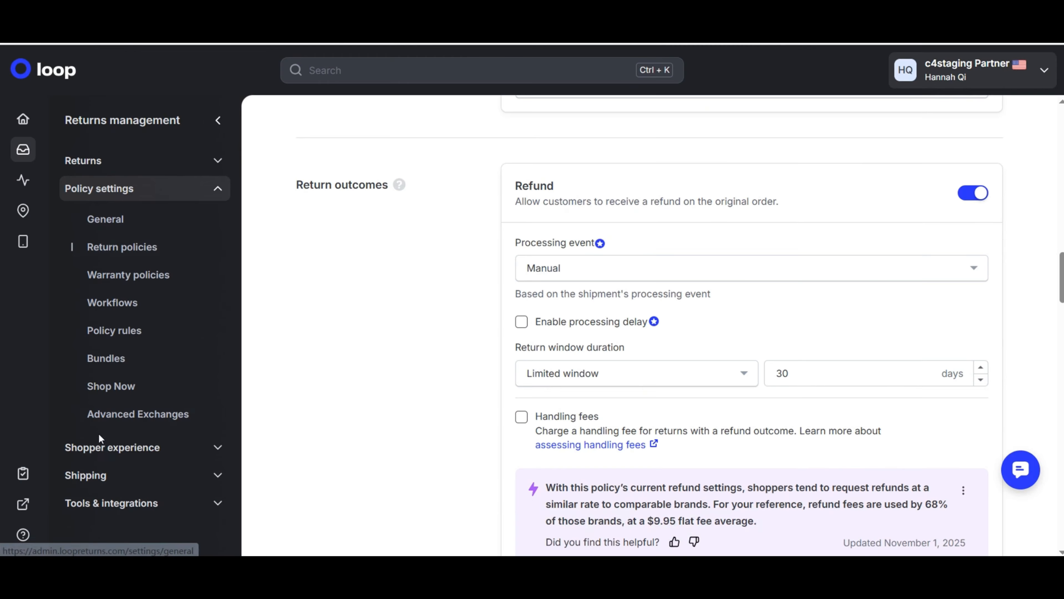
Step: Switch to Loop and start generating a new API key in the developer tools
{"action": "left_click", "coordinate": [133, 502]}
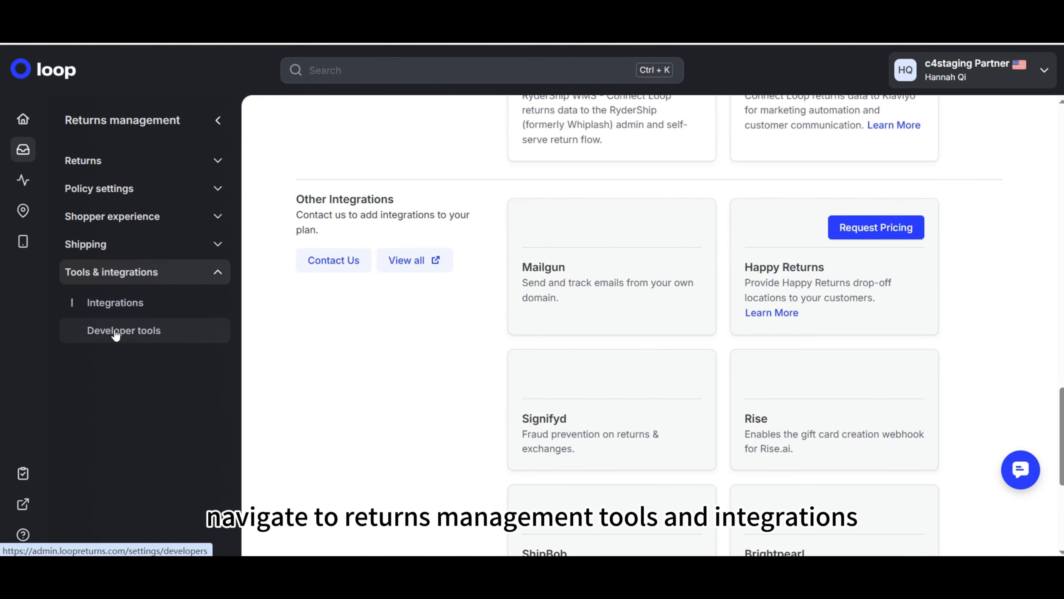
{"action": "left_click", "coordinate": [116, 334]}
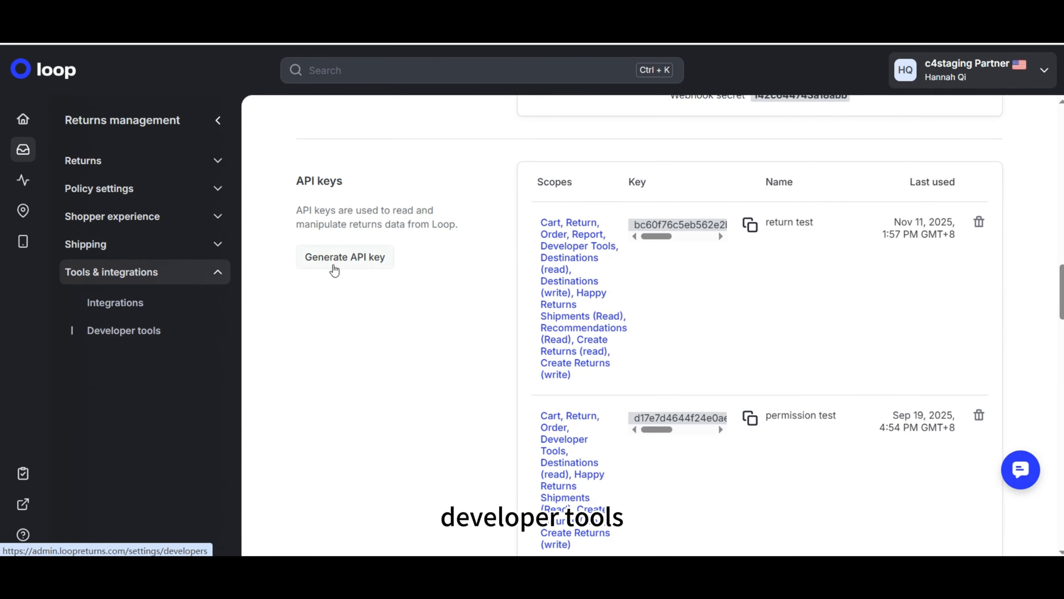
{"action": "left_click", "coordinate": [334, 268]}
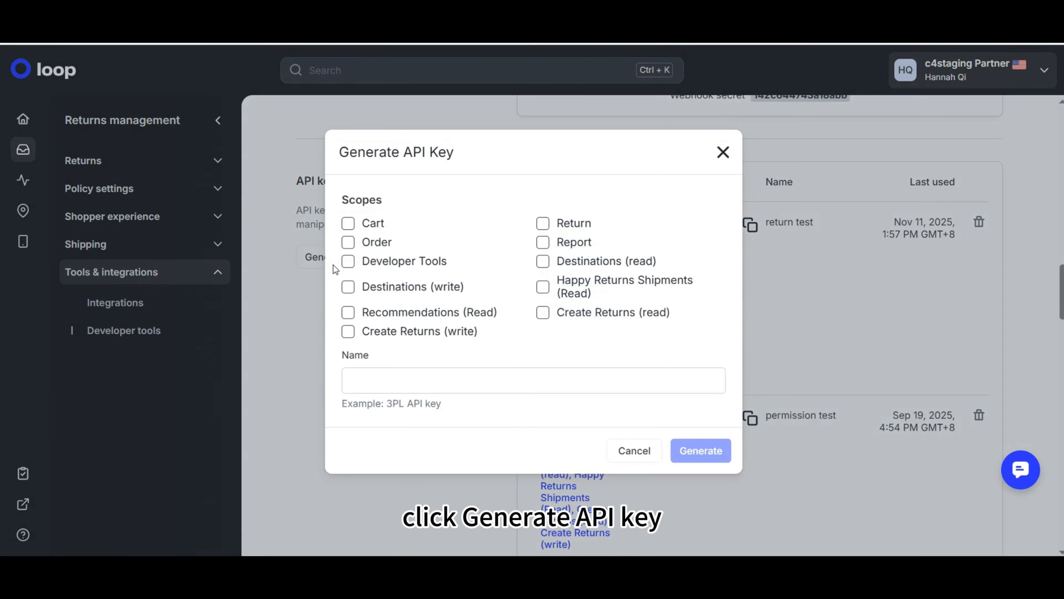
Step: Select the scopes Cart, Return, Order, Developer Tools, Destinations (read), Happy Returns Shipments (Read), Create Returns (read) and Create Returns (write)
{"action": "left_click", "coordinate": [348, 223]}
{"action": "left_click", "coordinate": [543, 223]}
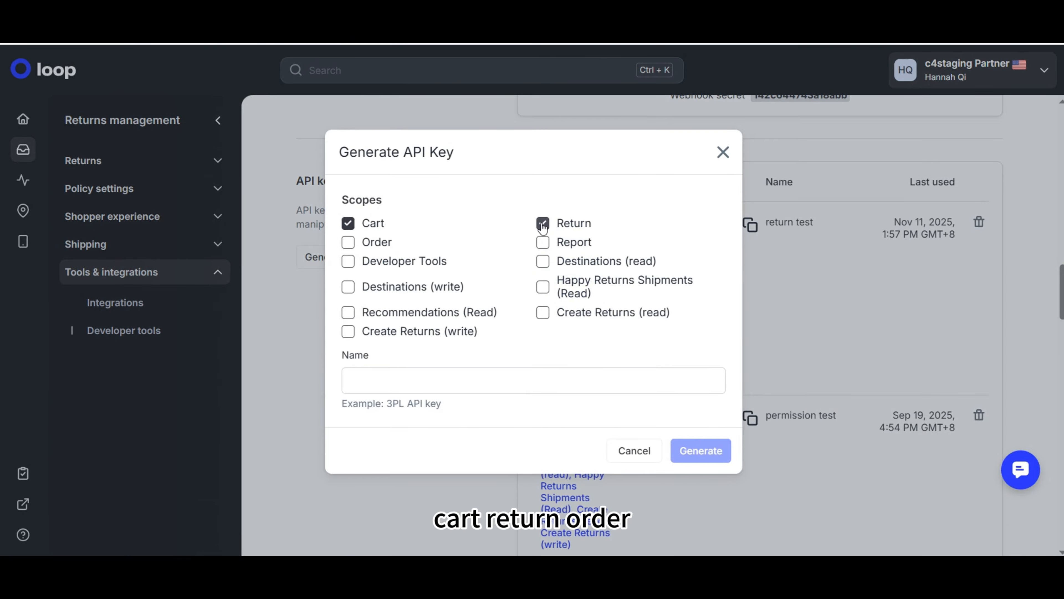
{"action": "left_click", "coordinate": [347, 243]}
{"action": "left_click", "coordinate": [348, 260]}
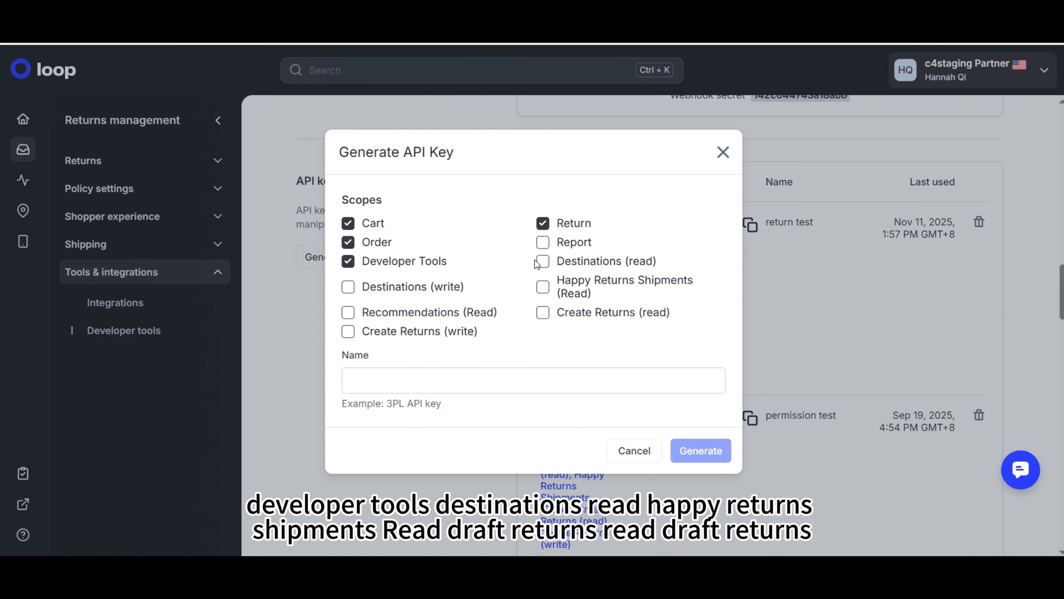
{"action": "left_click", "coordinate": [542, 263]}
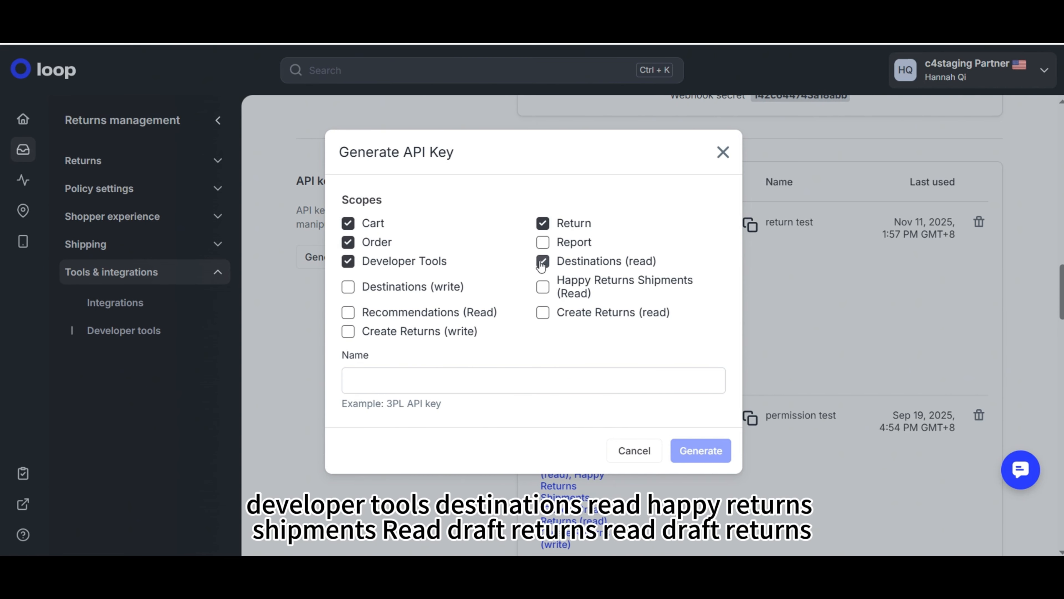
{"action": "left_click", "coordinate": [543, 289]}
{"action": "left_click", "coordinate": [543, 313]}
{"action": "left_click", "coordinate": [348, 331]}
Step: Name the API key "silk test" and generate it
{"action": "left_click", "coordinate": [408, 389]}
{"action": "key", "text": "shift"}
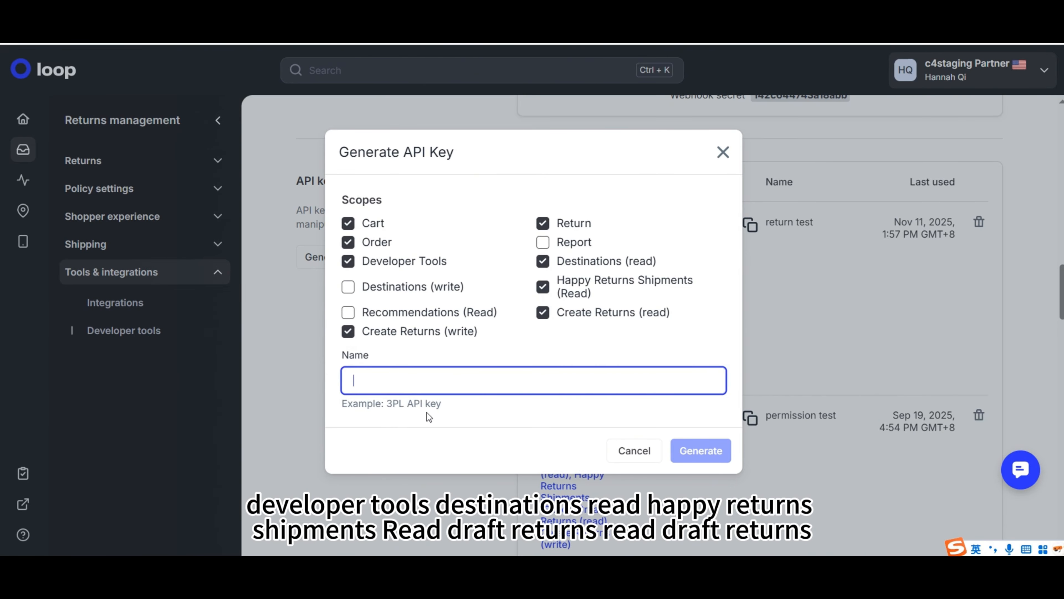
{"action": "type", "text": "silk test"}
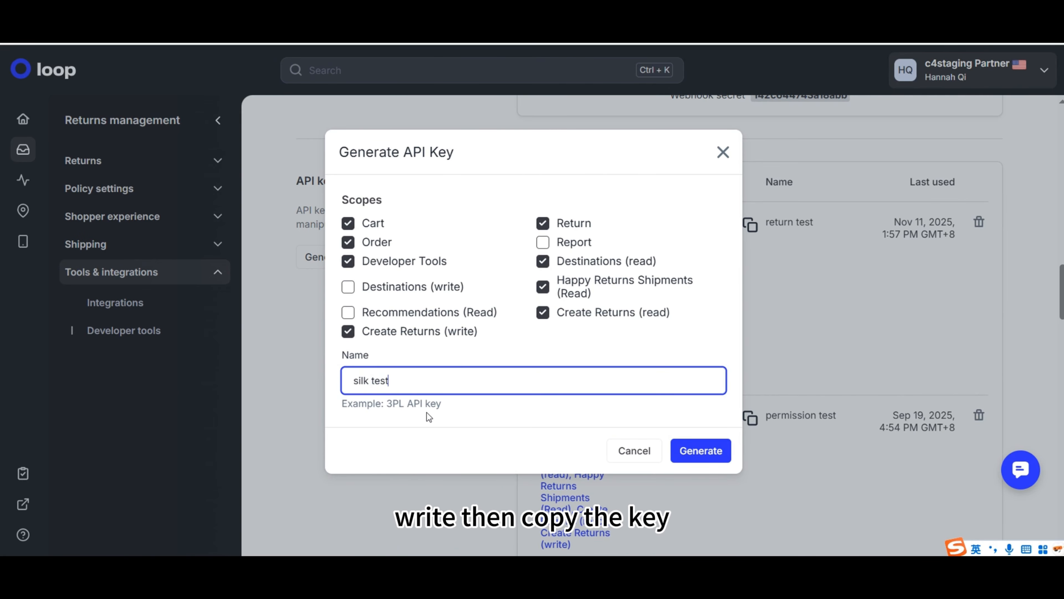
{"action": "left_click", "coordinate": [701, 451]}
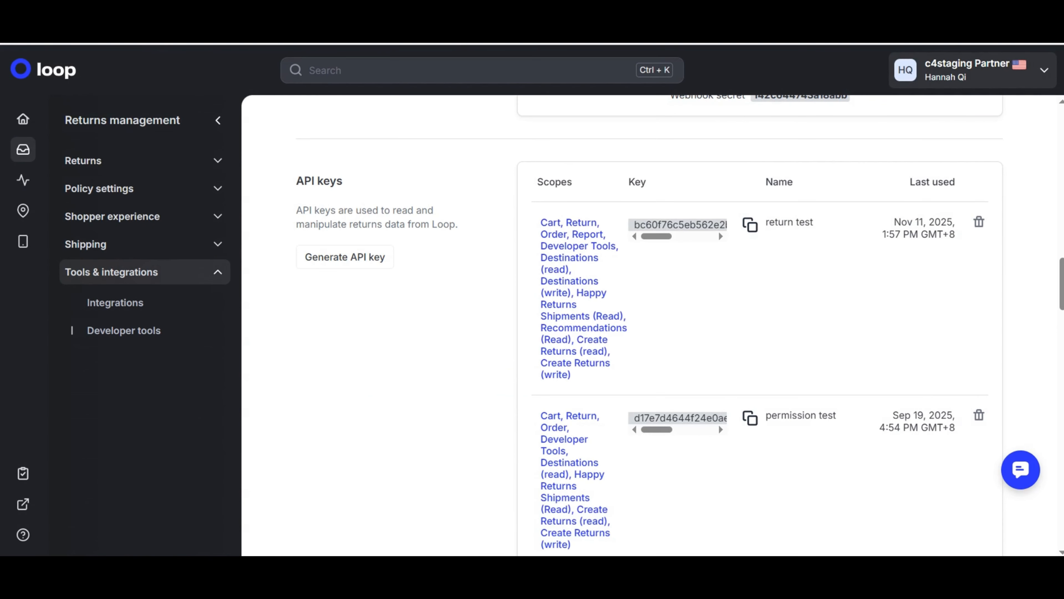
Step: Get the generated API key, paste it into the Loop Returns API Key field in TikTok Shop Connector and authorize
{"action": "scroll", "coordinate": [774, 368], "scroll_direction": "down", "scroll_amount": 12}
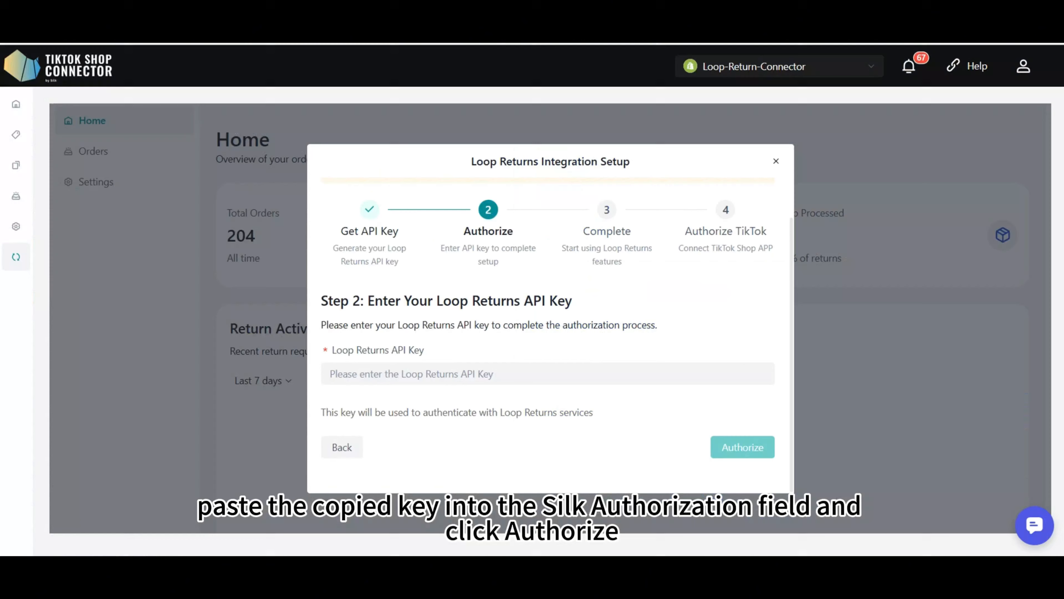
{"action": "left_click", "coordinate": [478, 373]}
{"action": "key", "text": "ctrl+v"}
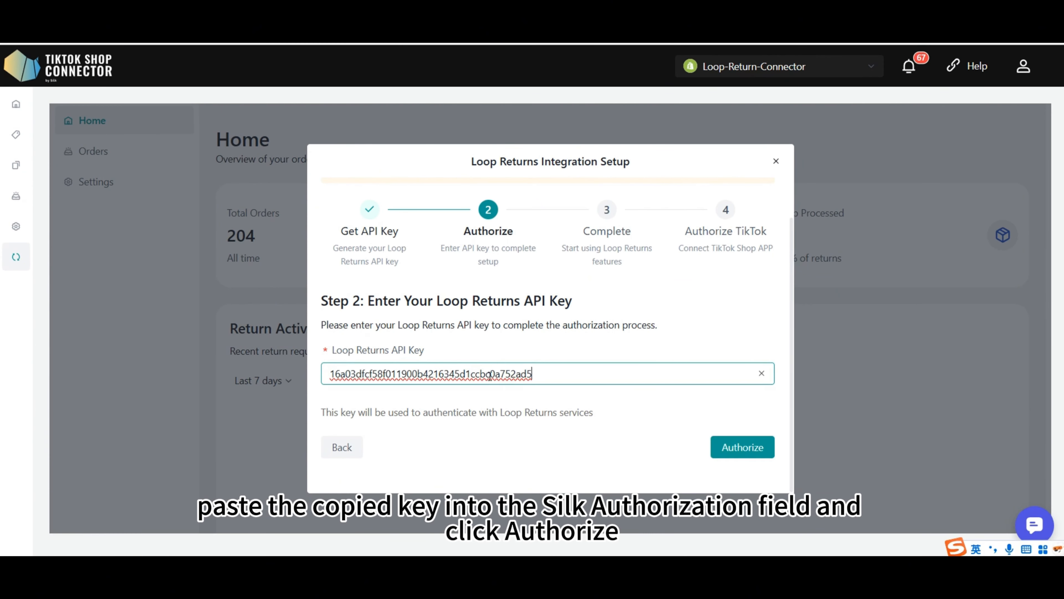
{"action": "key", "text": "Return"}
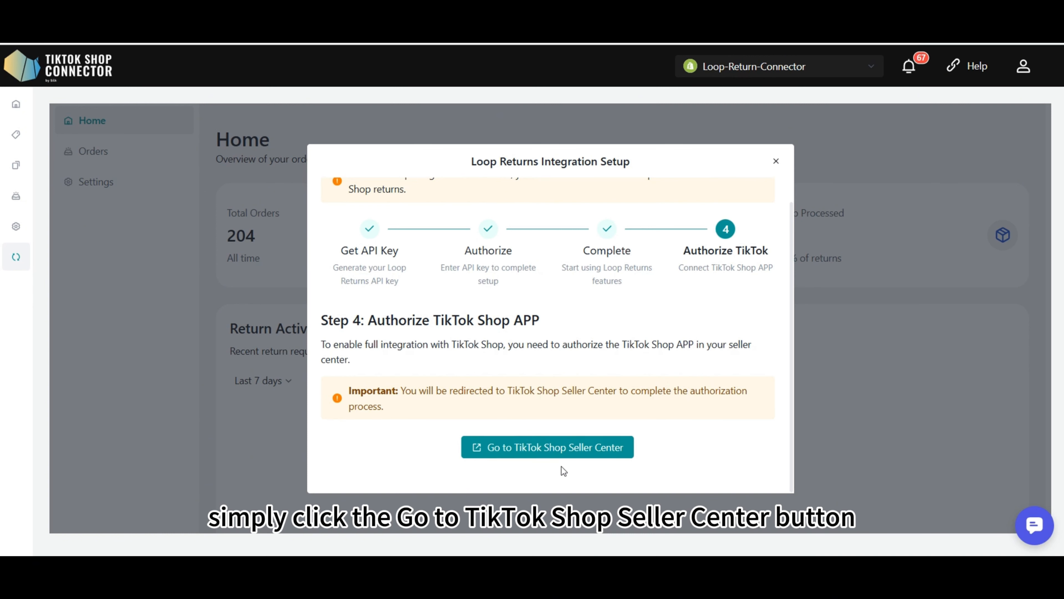
Step: Go to TikTok Shop Seller Center and confirm the app renewal with the "Re-authorize only" option
{"action": "left_click", "coordinate": [569, 452]}
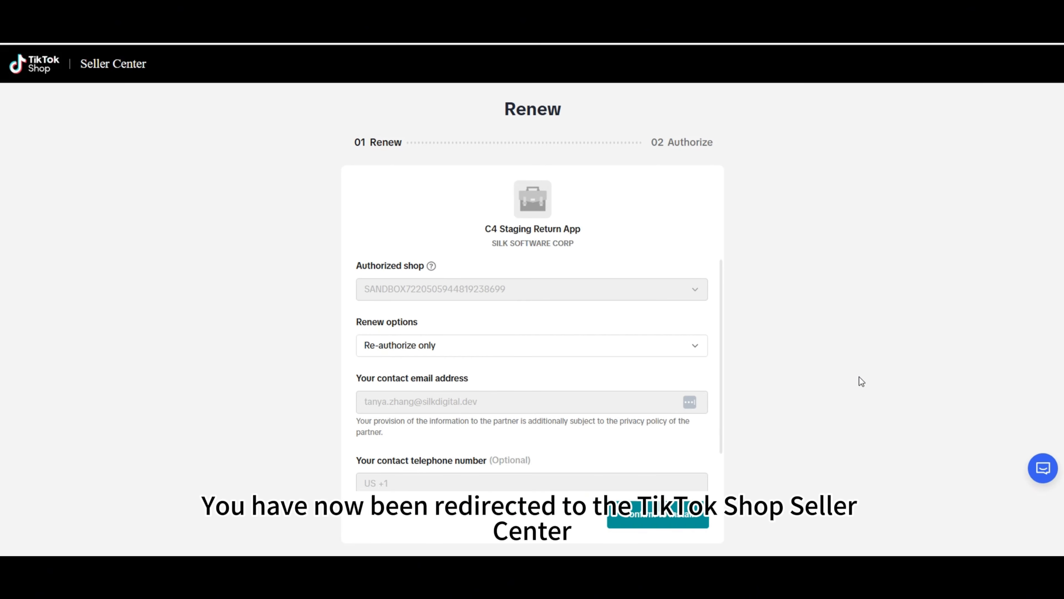
{"action": "scroll", "coordinate": [520, 356], "scroll_direction": "down", "scroll_amount": 1}
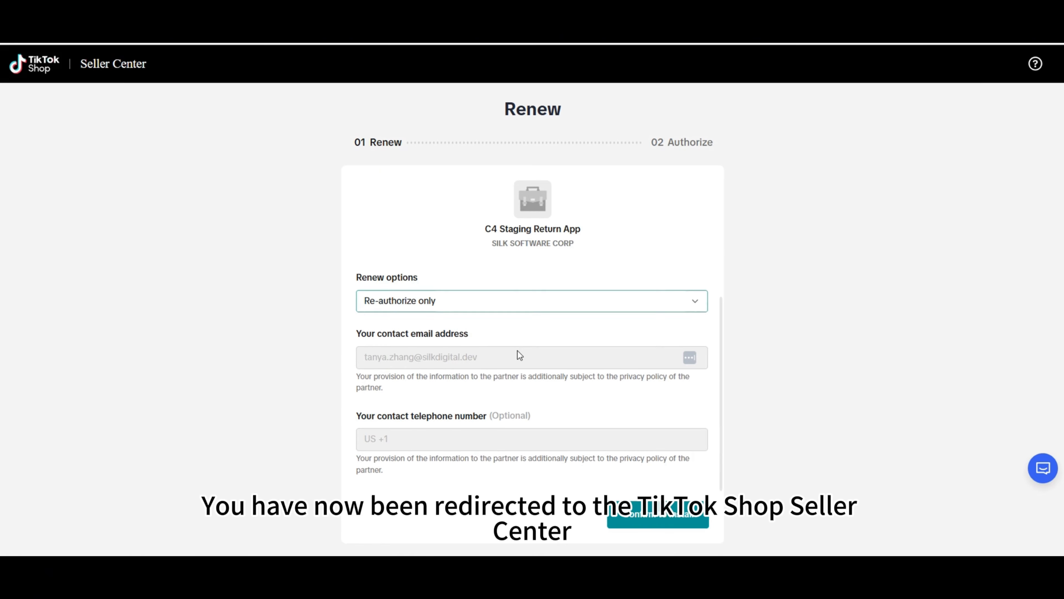
{"action": "left_click", "coordinate": [651, 520]}
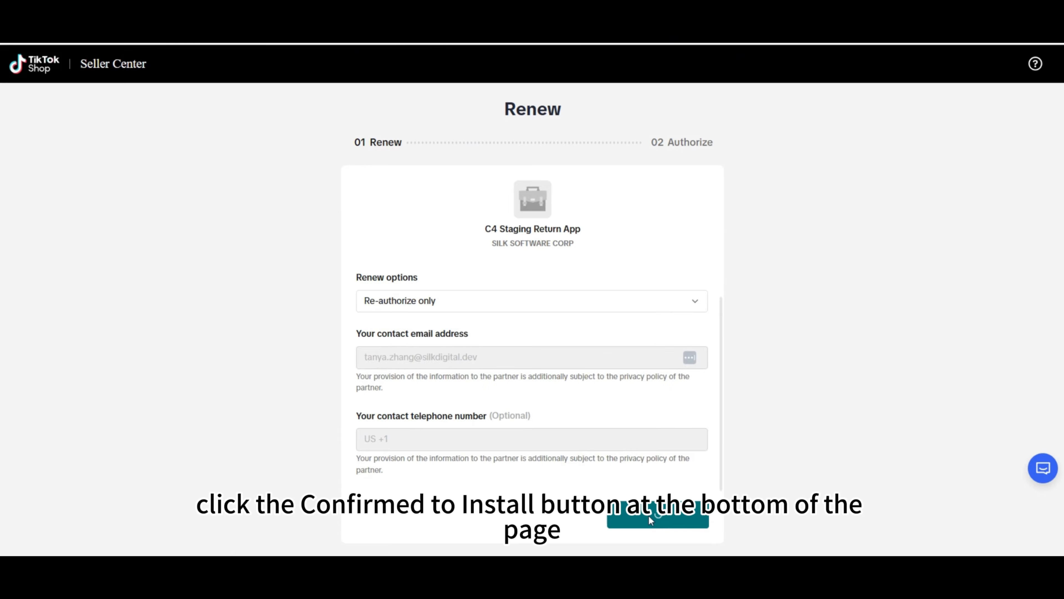
Step: Review the permissions requested by C4 Staging Return App and accept the authorization conditions
{"action": "scroll", "coordinate": [572, 397], "scroll_direction": "down", "scroll_amount": 1}
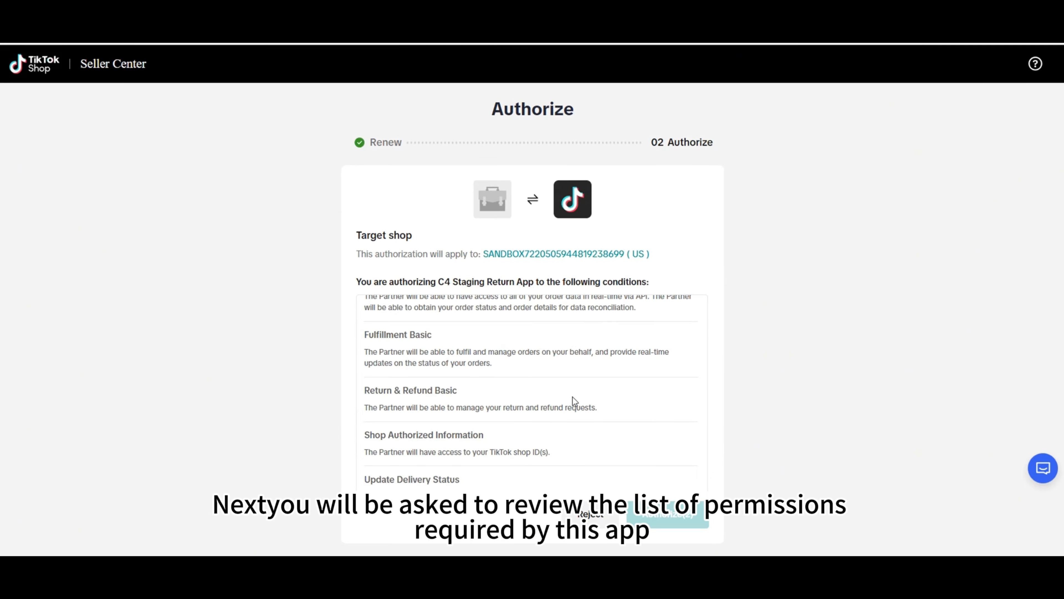
{"action": "scroll", "coordinate": [572, 397], "scroll_direction": "down", "scroll_amount": 4}
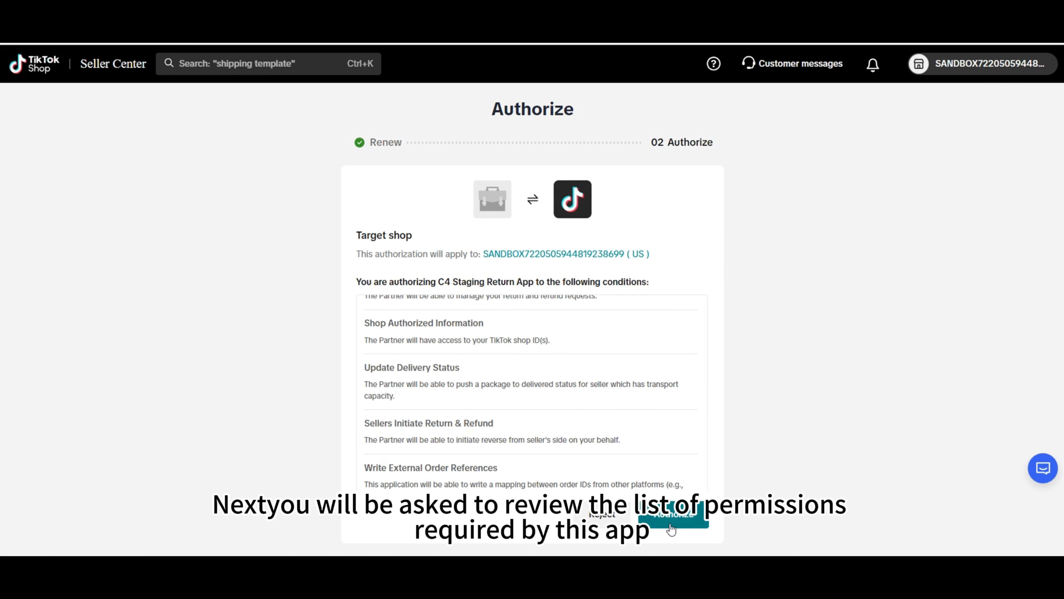
{"action": "scroll", "coordinate": [670, 524], "scroll_direction": "down", "scroll_amount": 3}
{"action": "left_click", "coordinate": [360, 434]}
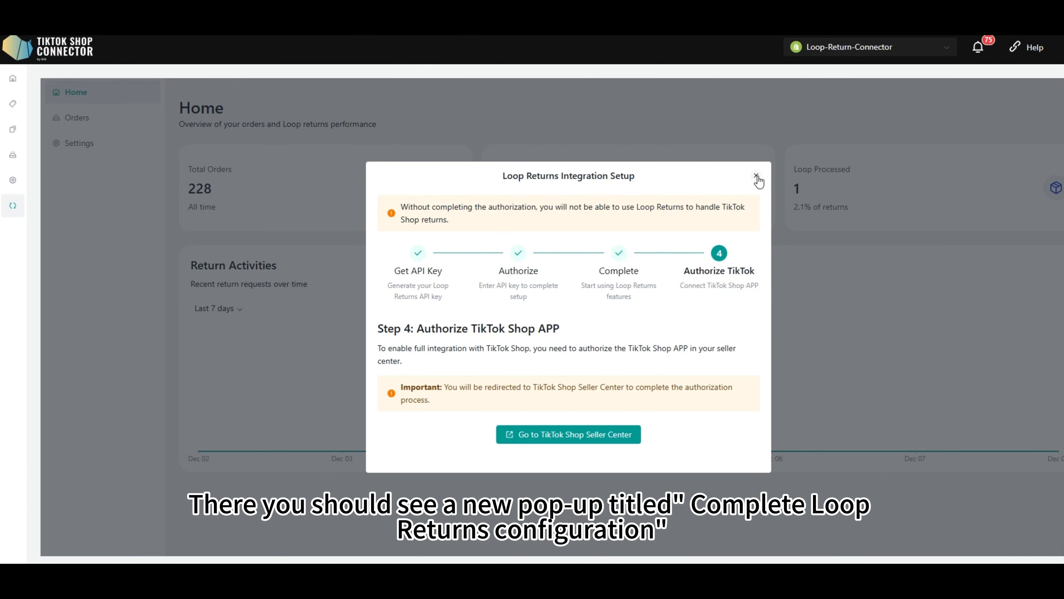
Step: Open the Loop Returns settings and map "No longer needed" to "I didn't like the item - I didn't like how the item looked"
{"action": "left_click", "coordinate": [756, 177]}
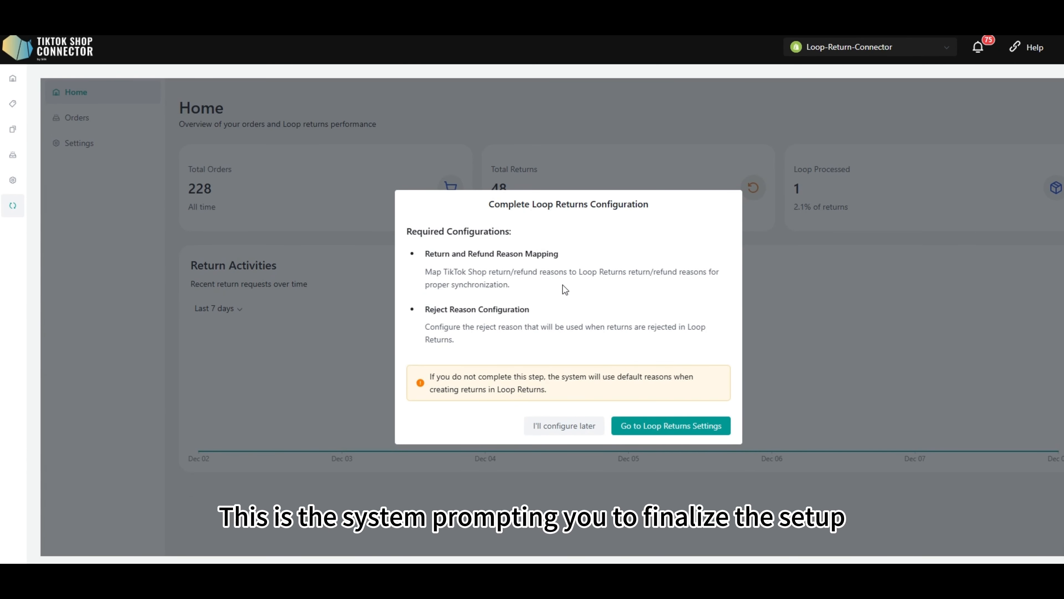
{"action": "left_click", "coordinate": [679, 426]}
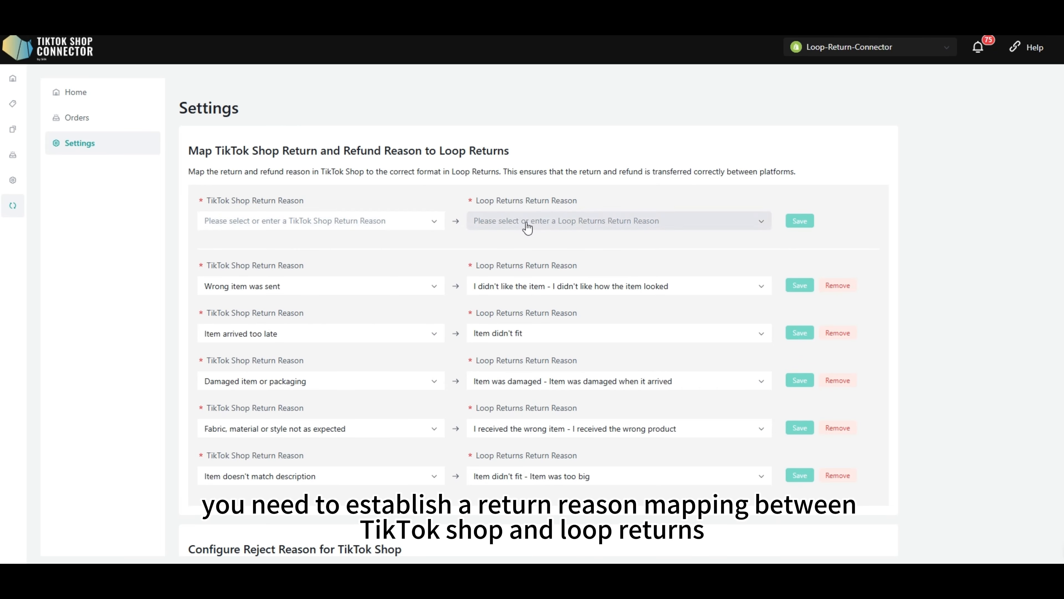
{"action": "left_click", "coordinate": [413, 226]}
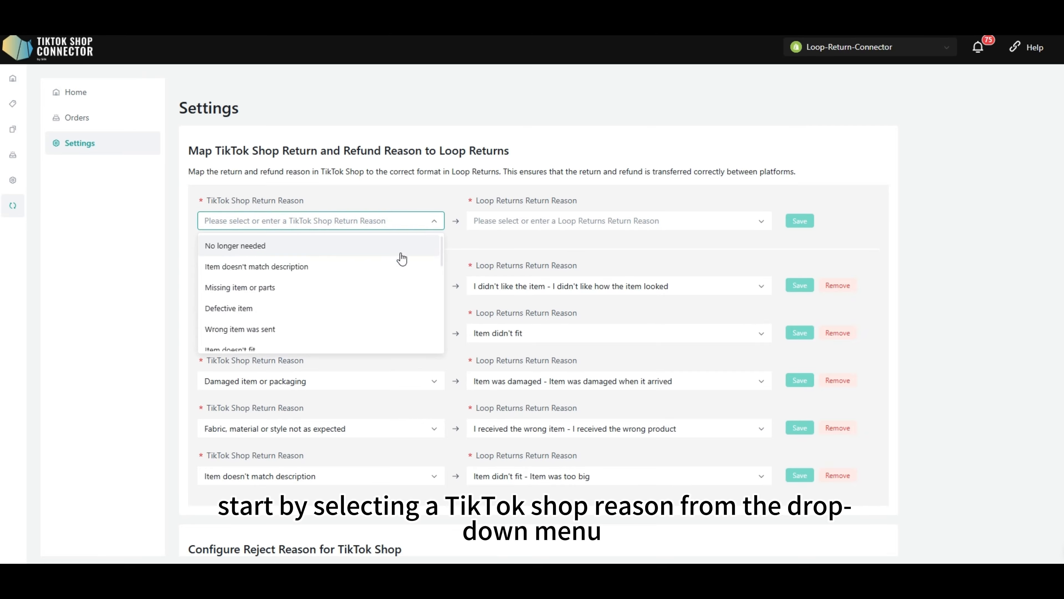
{"action": "left_click", "coordinate": [397, 246]}
{"action": "left_click", "coordinate": [529, 224]}
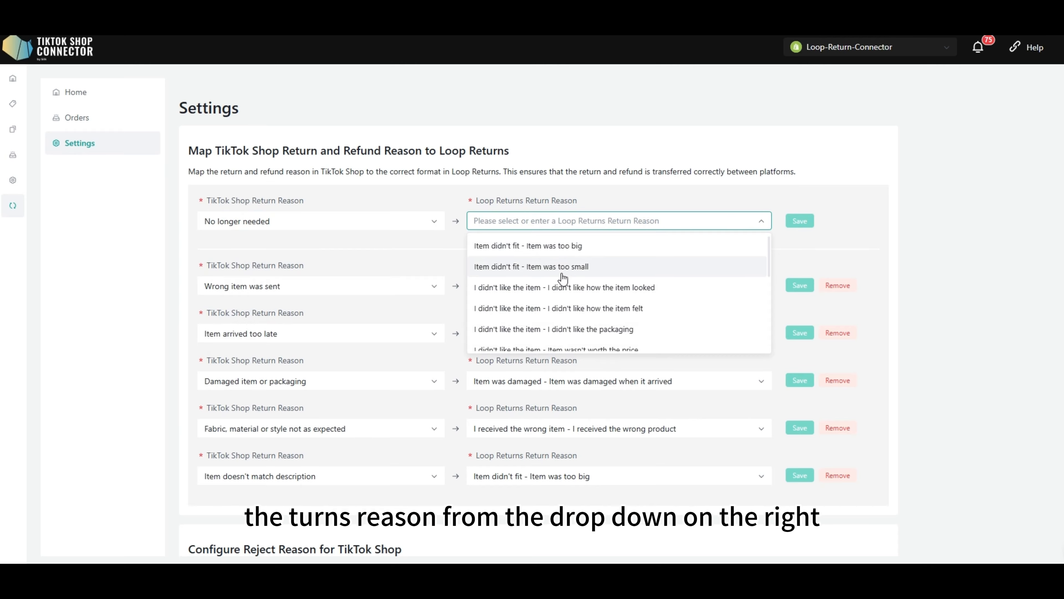
{"action": "left_click", "coordinate": [572, 287]}
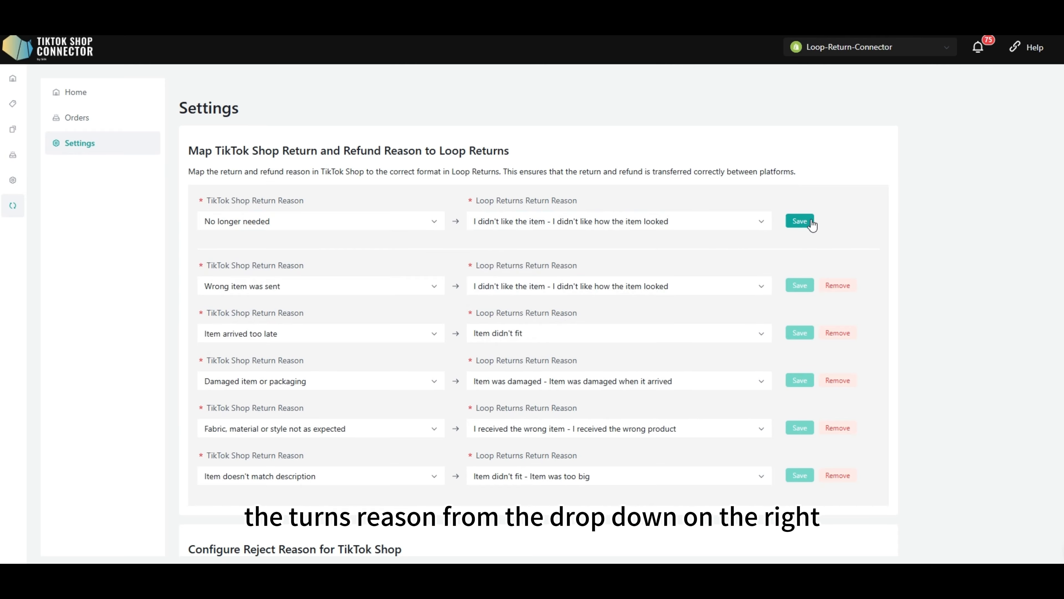
{"action": "left_click", "coordinate": [800, 220]}
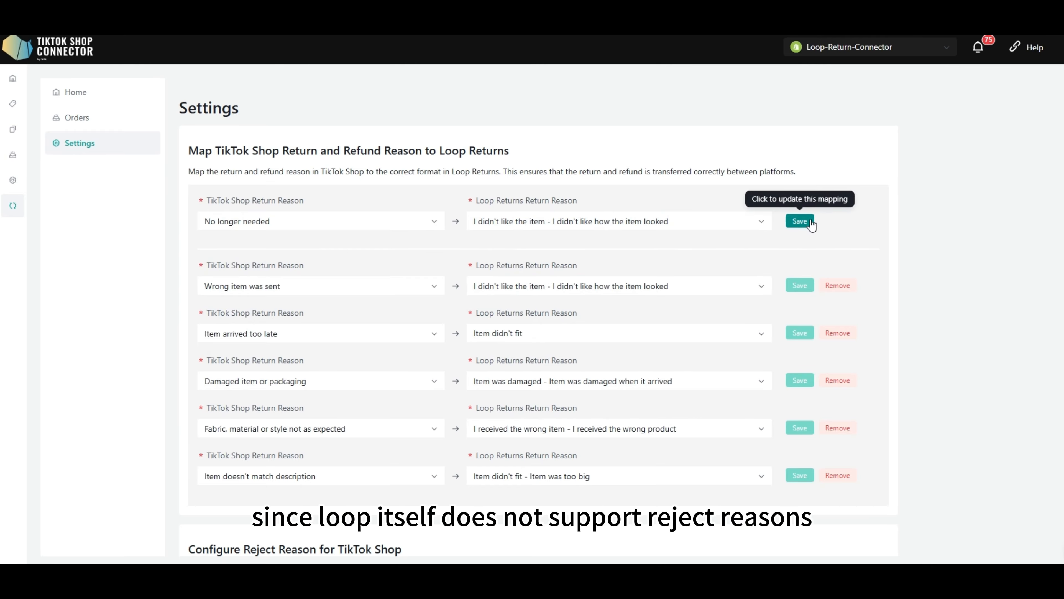
Step: Configure the TikTok Shop reject reason as "Buyer return reason is not valid" and save it
{"action": "scroll", "coordinate": [564, 238], "scroll_direction": "down", "scroll_amount": 1}
{"action": "scroll", "coordinate": [565, 238], "scroll_direction": "down", "scroll_amount": 4}
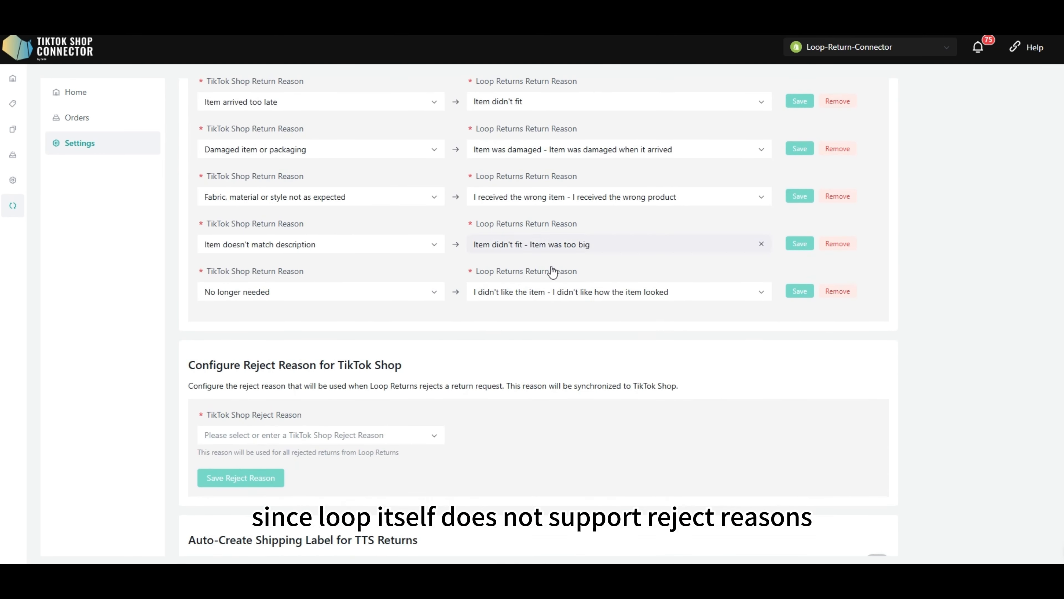
{"action": "left_click", "coordinate": [399, 437]}
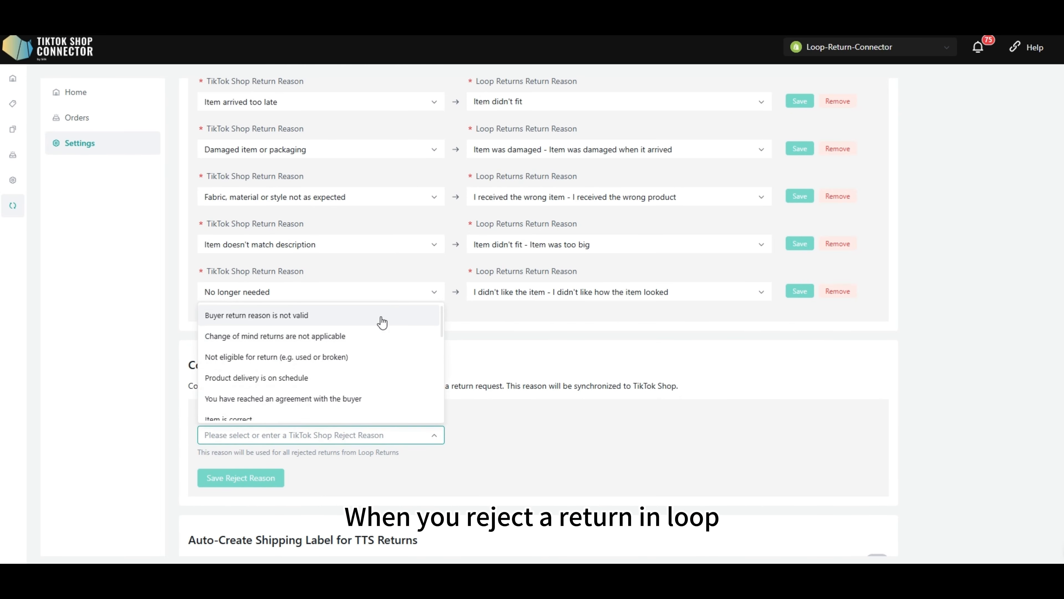
{"action": "left_click", "coordinate": [312, 316]}
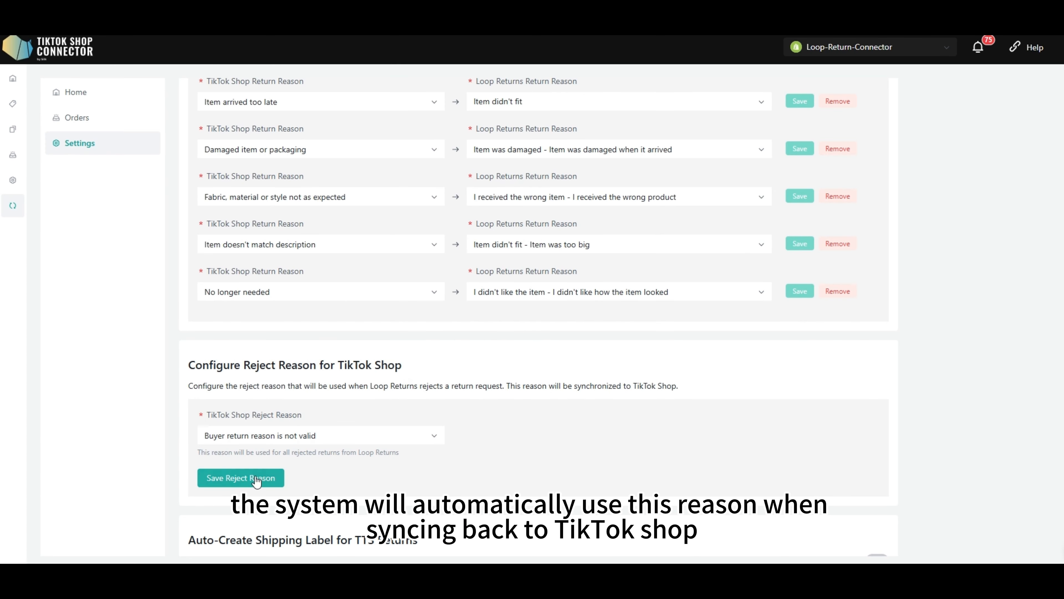
{"action": "left_click", "coordinate": [238, 477]}
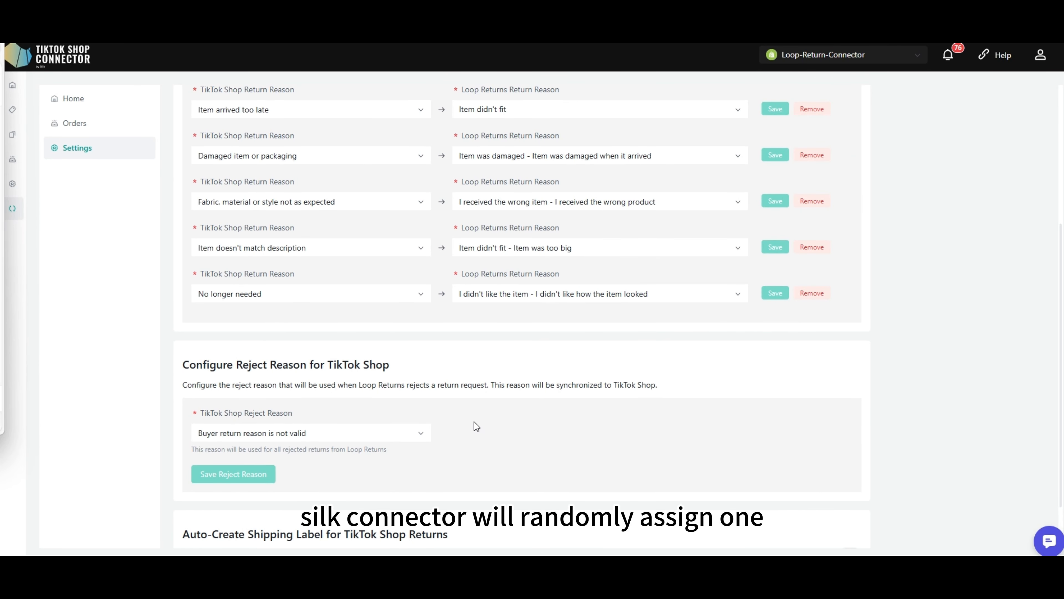
Step: Enable Auto-Create Shipping Label for TikTok Shop Returns and acknowledge the Generate Labels requirement
{"action": "scroll", "coordinate": [474, 420], "scroll_direction": "down", "scroll_amount": 2}
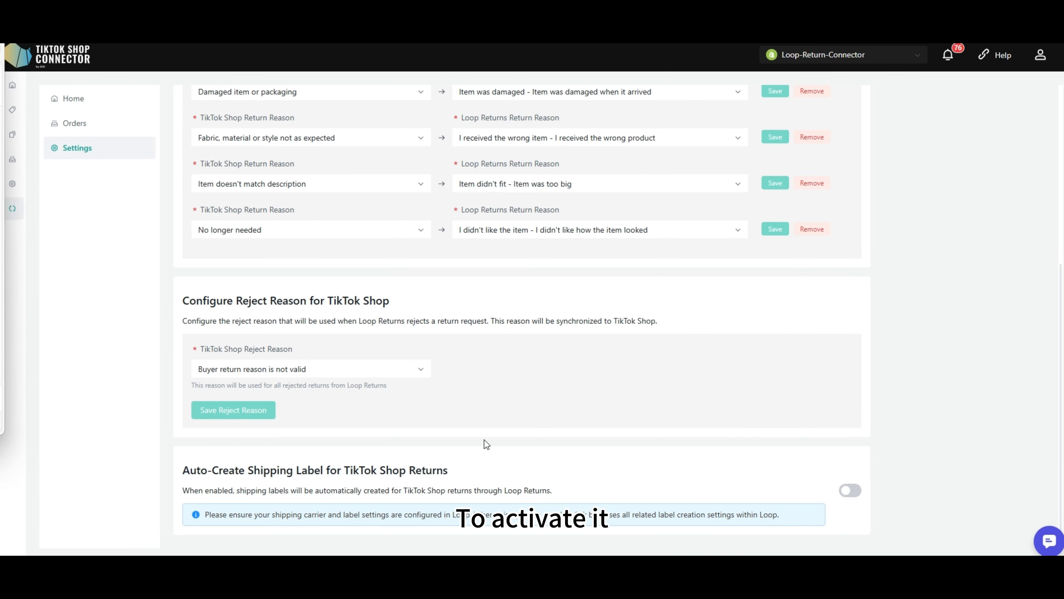
{"action": "left_click", "coordinate": [854, 491]}
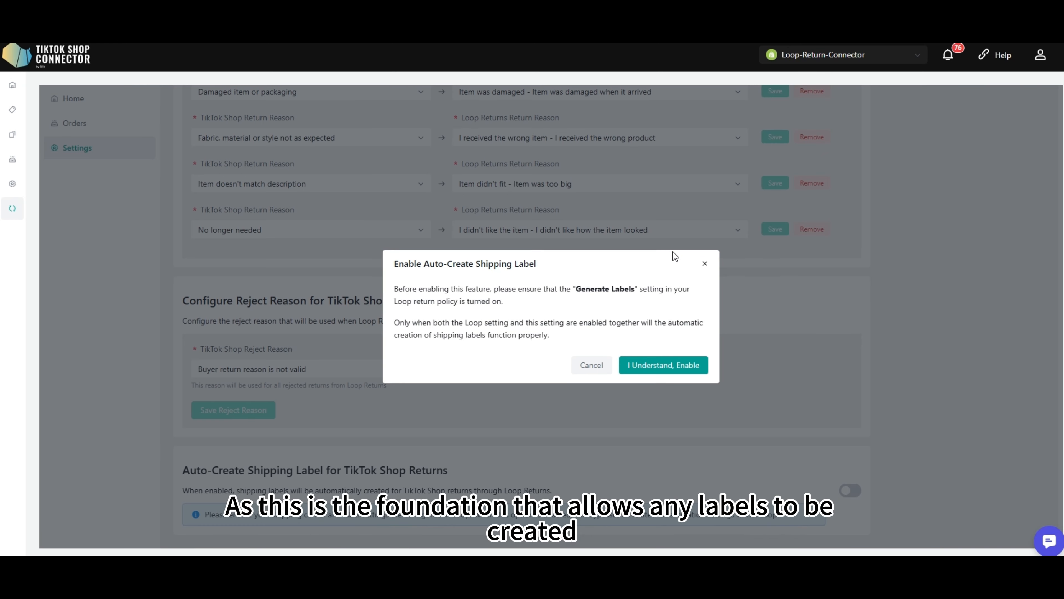
{"action": "left_click", "coordinate": [670, 369]}
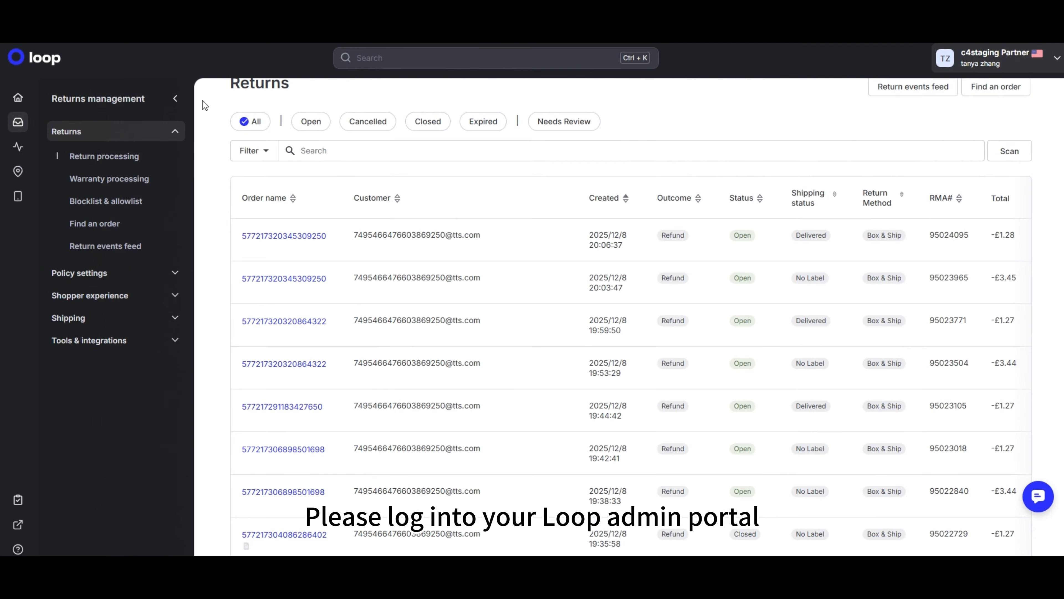
Step: In the Loop admin portal, review the return policy's Labels & shipping settings, including Generate labels, label provider and preferred carriers
{"action": "left_click", "coordinate": [113, 275]}
{"action": "left_click", "coordinate": [131, 202]}
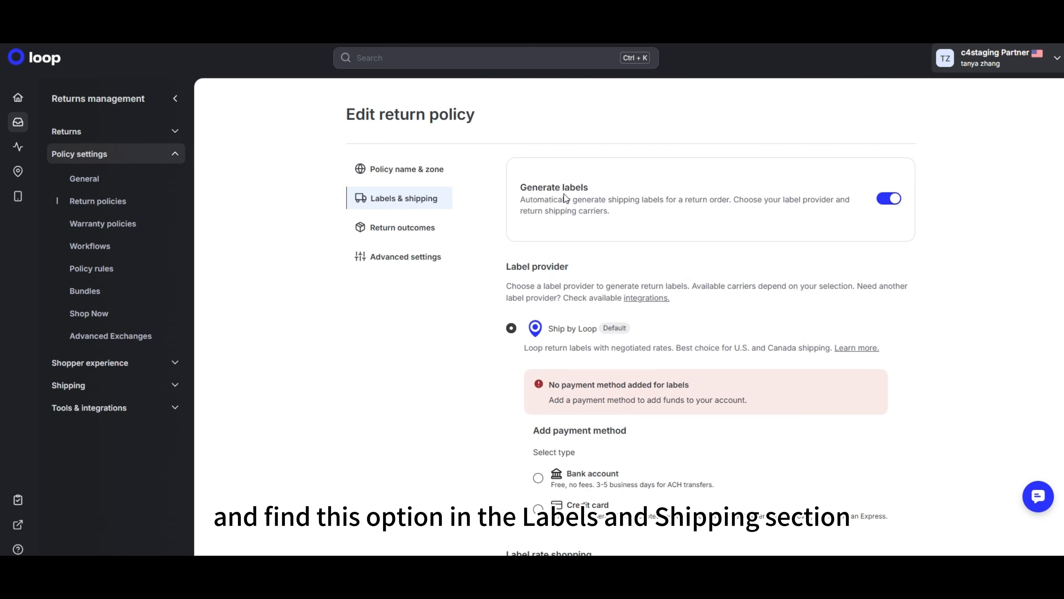
{"action": "scroll", "coordinate": [586, 220], "scroll_direction": "down", "scroll_amount": 5}
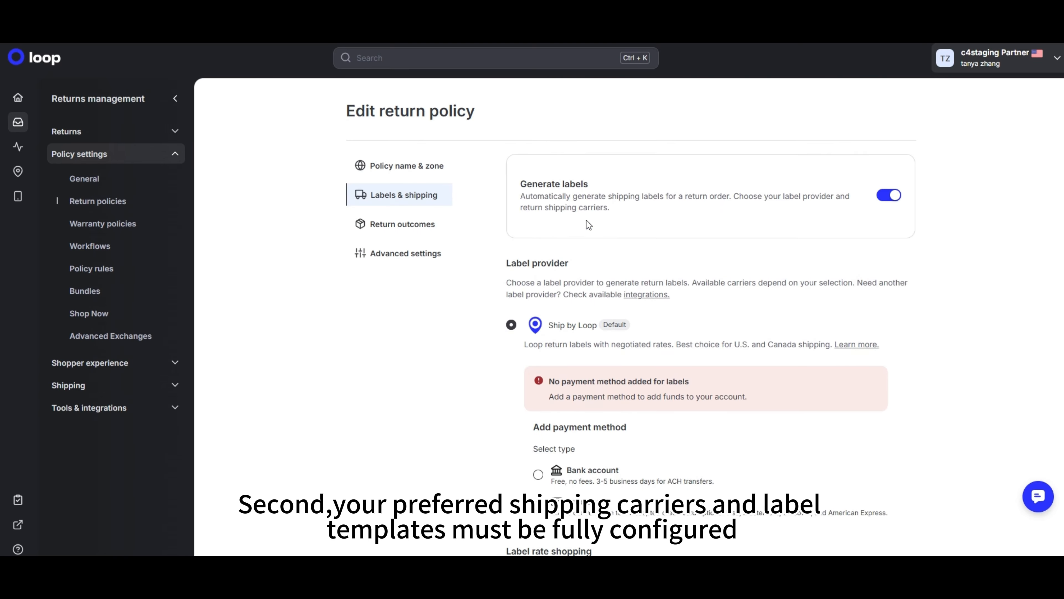
{"action": "scroll", "coordinate": [589, 225], "scroll_direction": "down", "scroll_amount": 5}
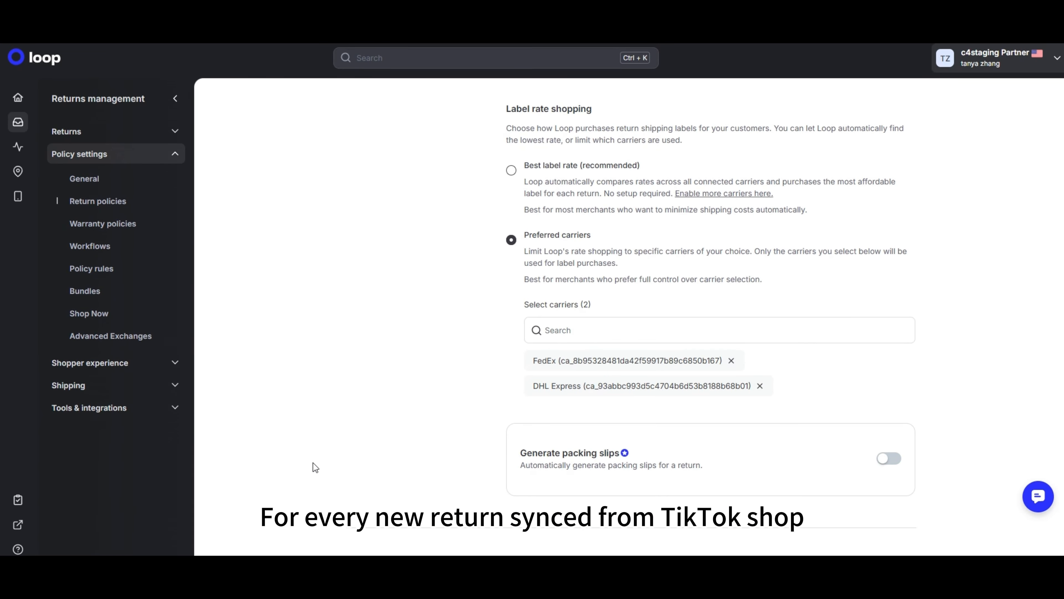
{"action": "scroll", "coordinate": [313, 463], "scroll_direction": "up", "scroll_amount": 1}
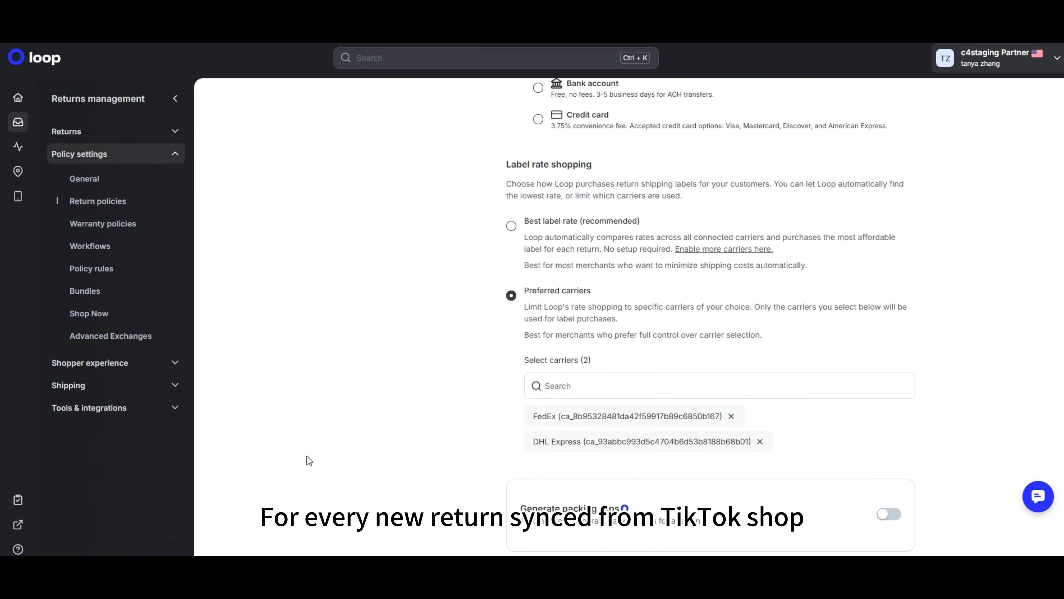
Step: Open the most recent return in Loop's return list and check its return method information, including shipment status and tracking number
{"action": "left_click", "coordinate": [113, 135]}
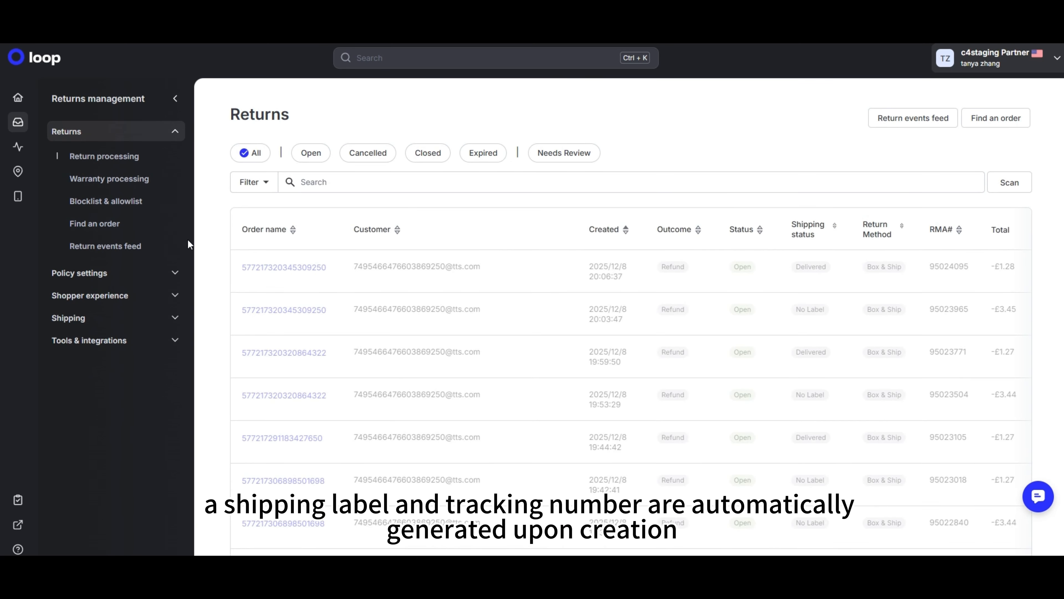
{"action": "left_click", "coordinate": [276, 268]}
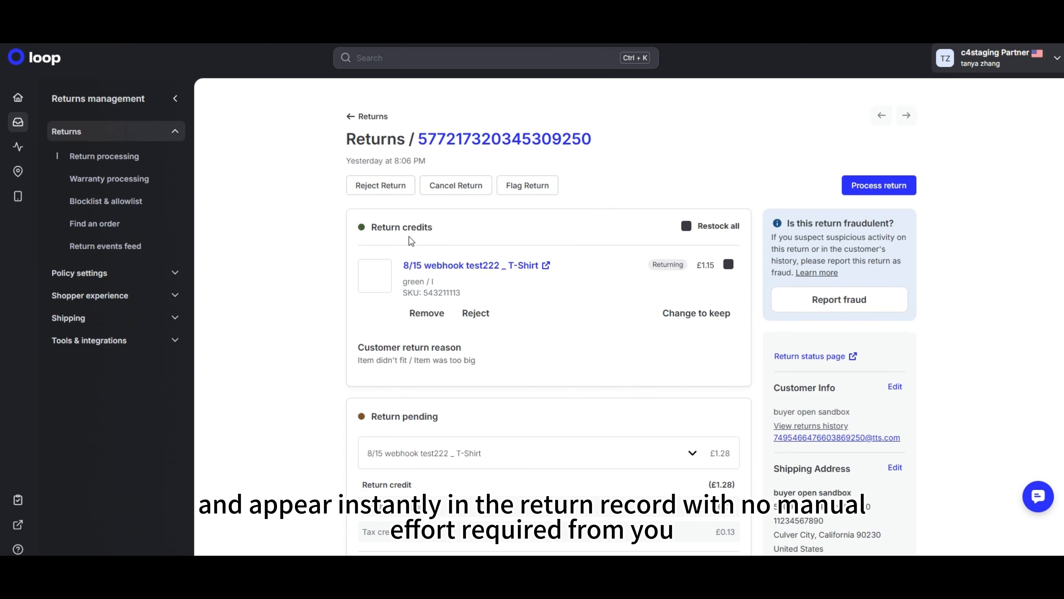
{"action": "scroll", "coordinate": [544, 234], "scroll_direction": "down", "scroll_amount": 6}
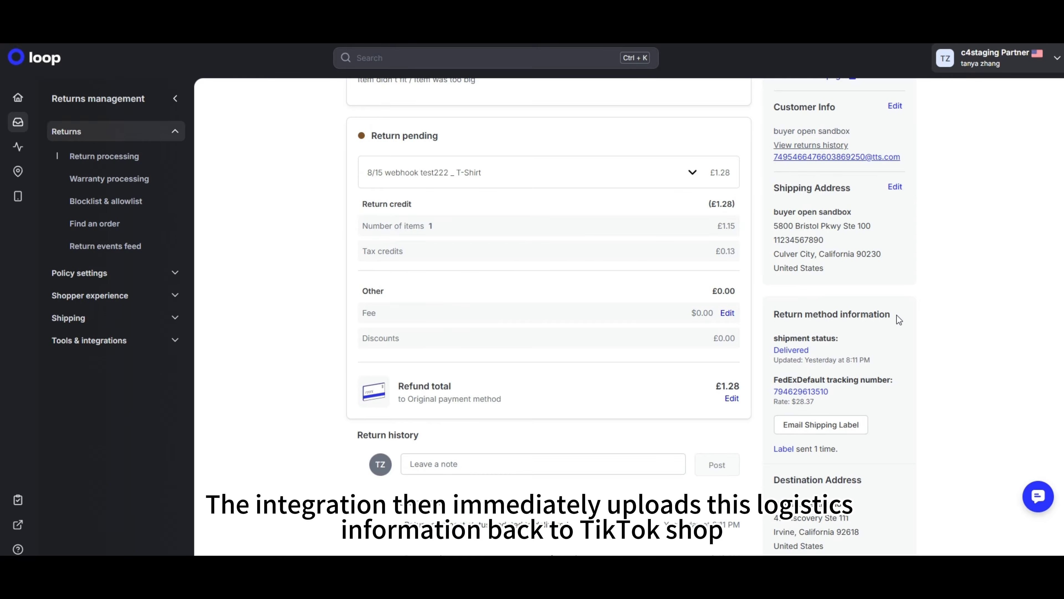
{"action": "scroll", "coordinate": [896, 315], "scroll_direction": "down", "scroll_amount": 1}
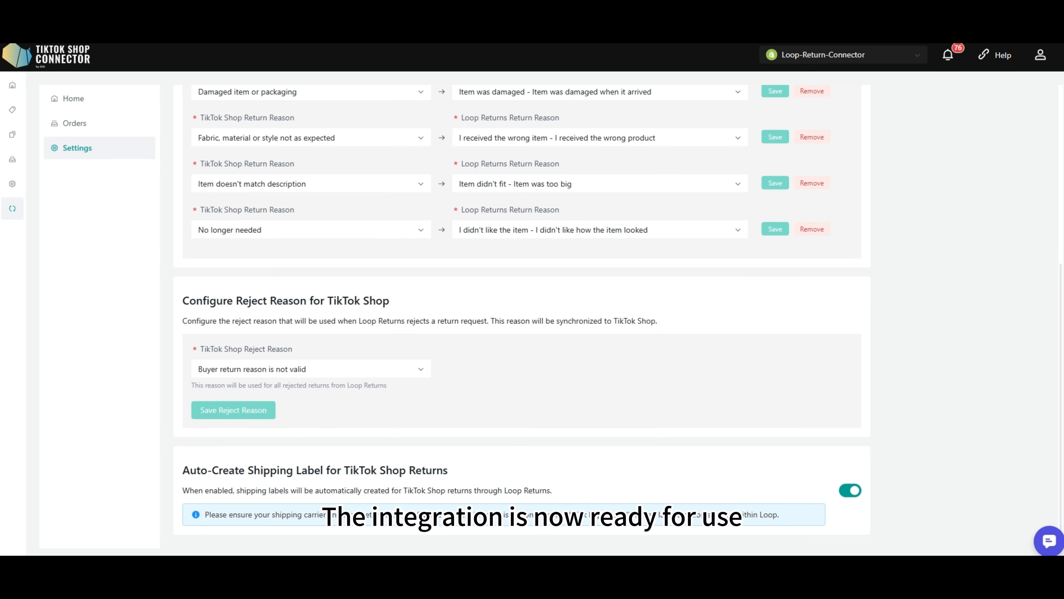
Step: Switch back to TikTok Shop Connector, go to its home dashboard and open the Loop Returns app from there
{"action": "left_click", "coordinate": [12, 88]}
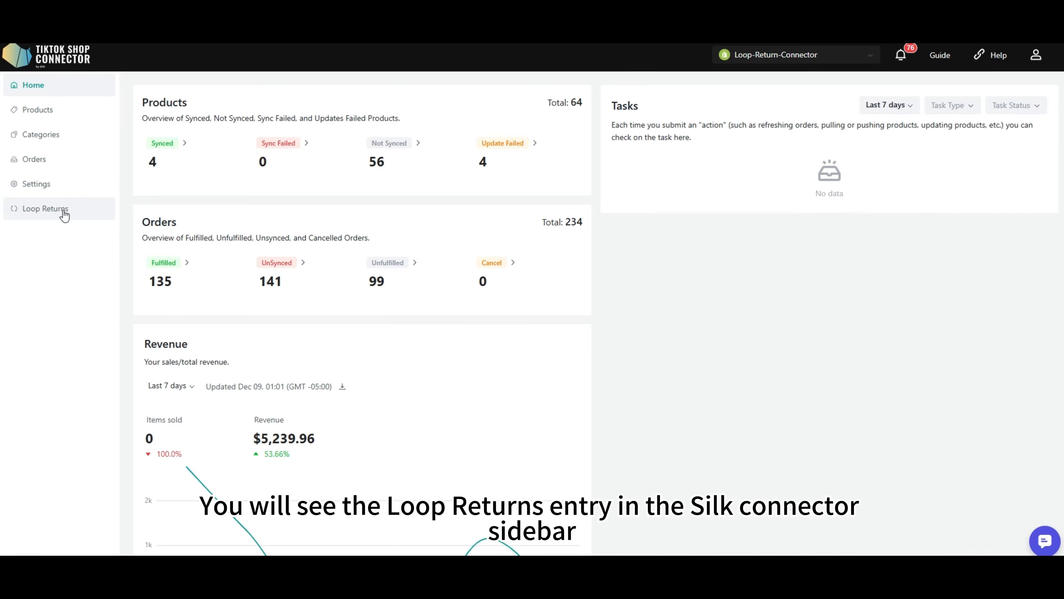
{"action": "left_click", "coordinate": [64, 209]}
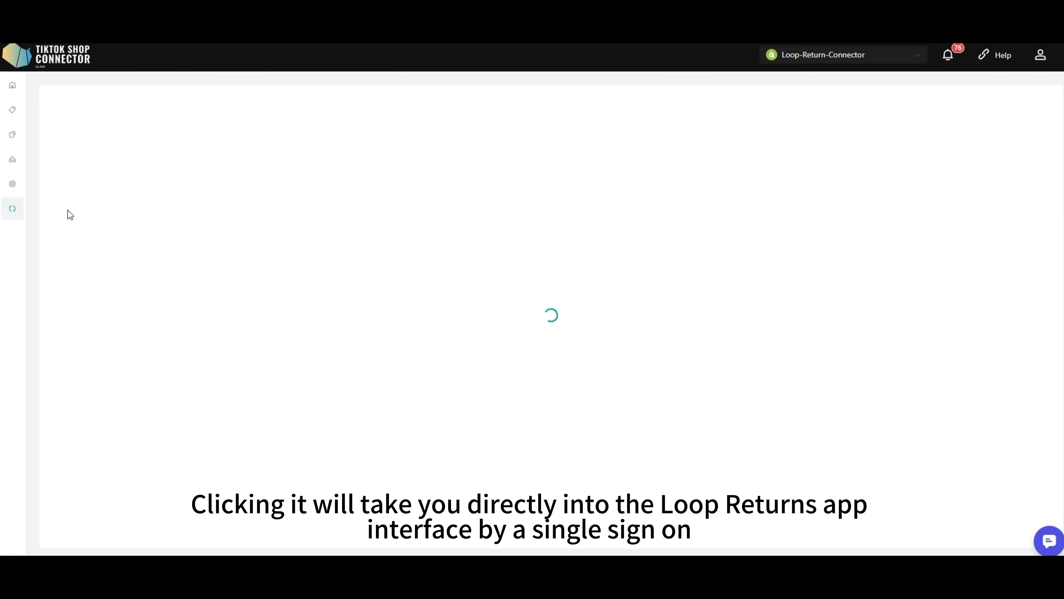